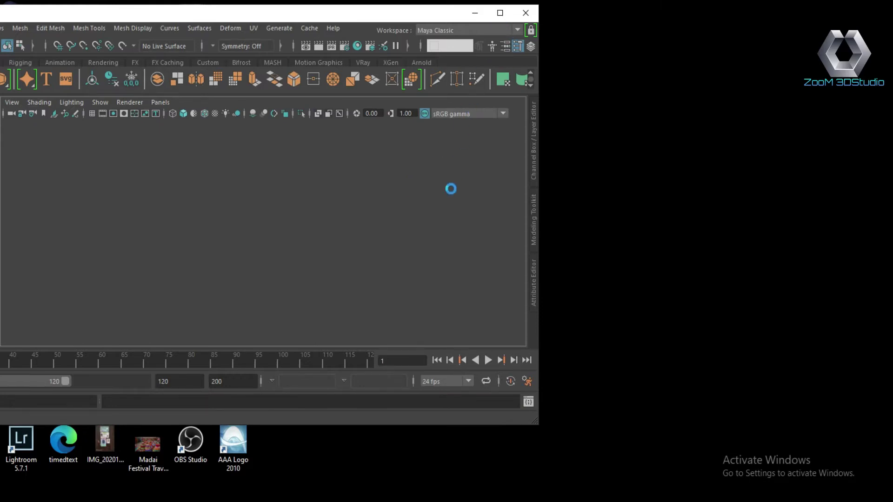
- Maximize the Maya window and dismiss the What's New Highlight Settings dialog
click(500, 18)
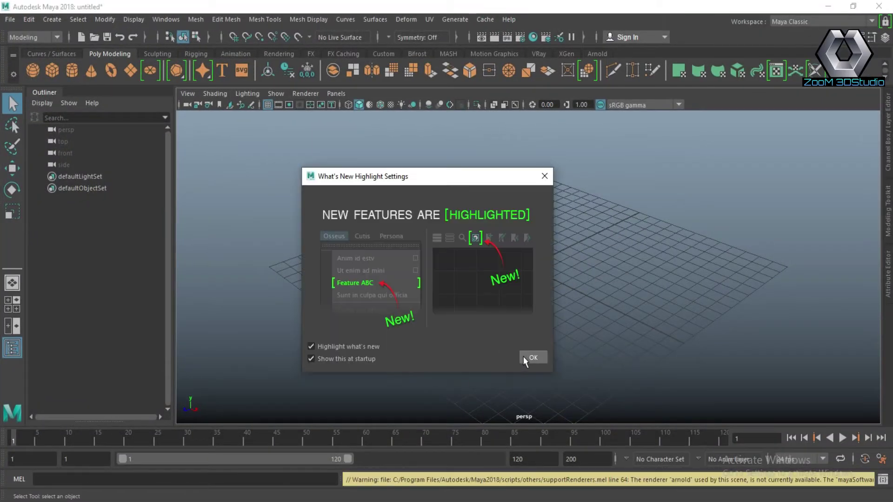
click(526, 358)
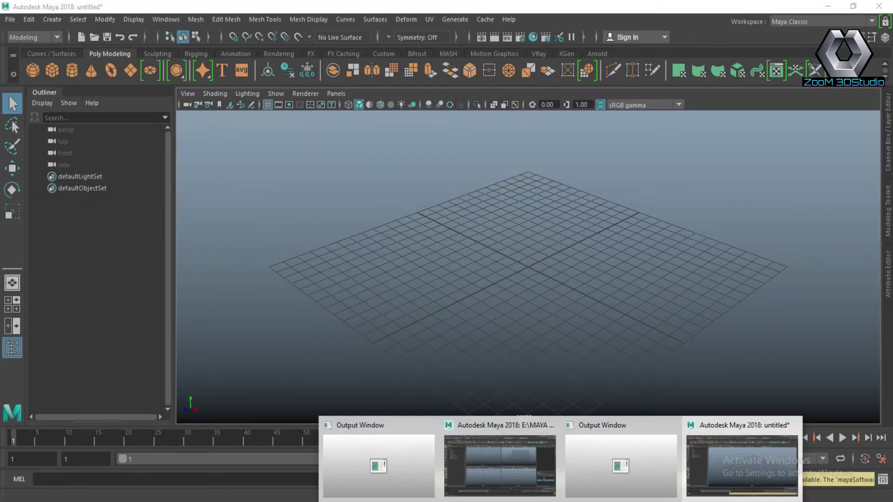
- In the cycle saddle scene's perspective view, add a cube scaled 5.208 at X 7.596, Y 2.275
click(501, 461)
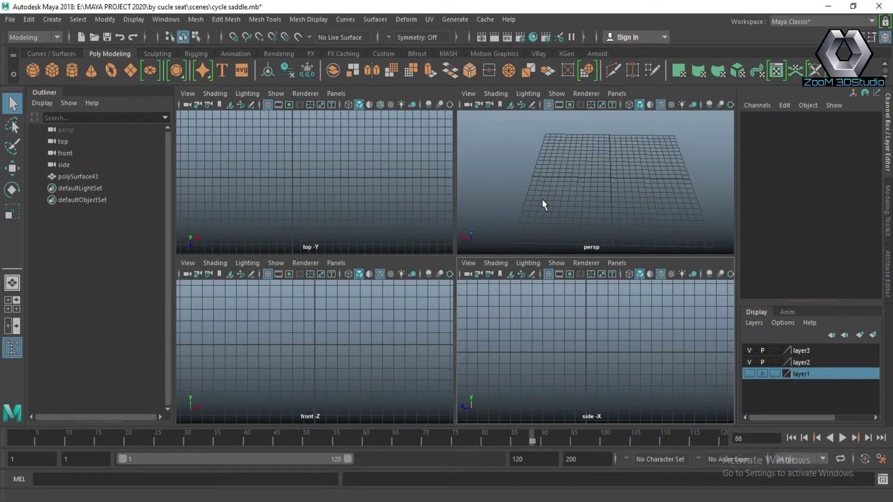
key(space)
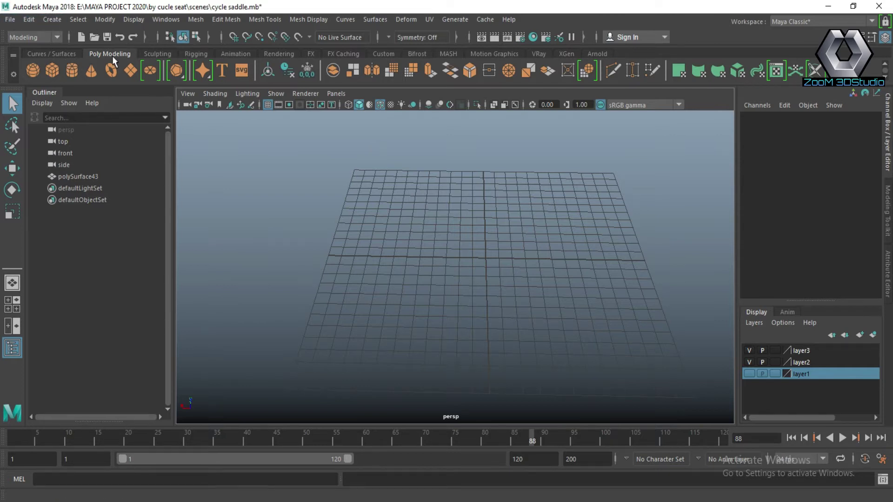
click(52, 69)
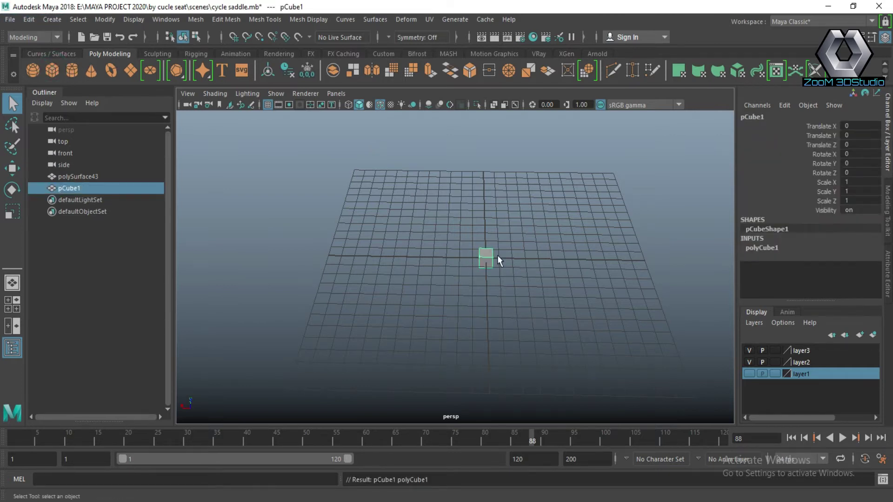
key(r)
drag(486, 258, 532, 275)
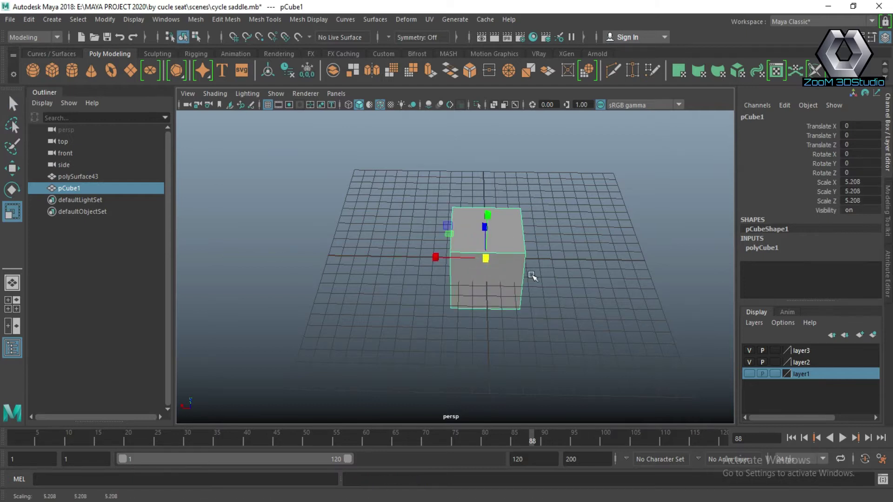
key(w)
drag(435, 258, 336, 239)
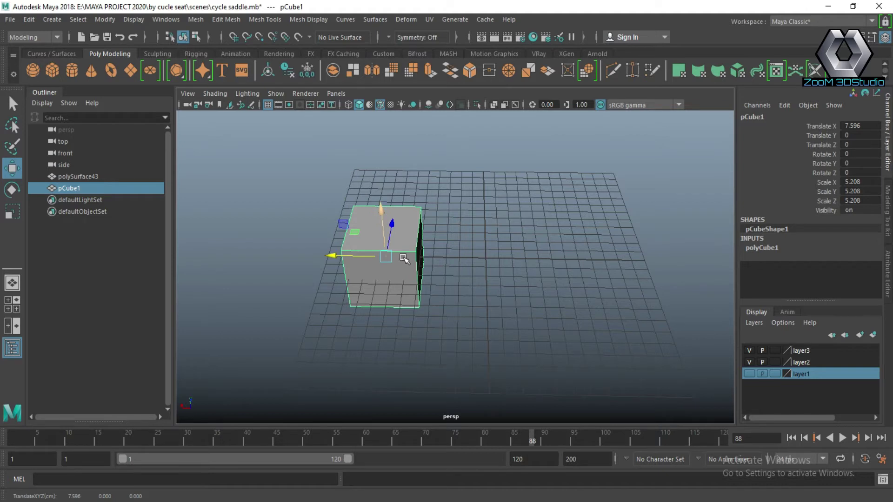
alt+drag(404, 258, 390, 242)
mouse_move(385, 200)
mouse_down()
mouse_move(424, 244)
mouse_move(419, 293)
mouse_up()
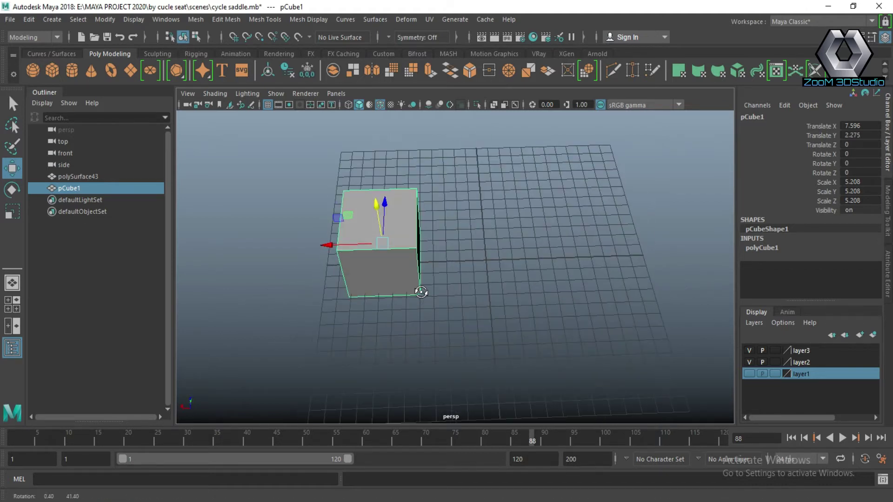
- Add a sphere scaled 3.494 and move it to X -7.596
click(37, 73)
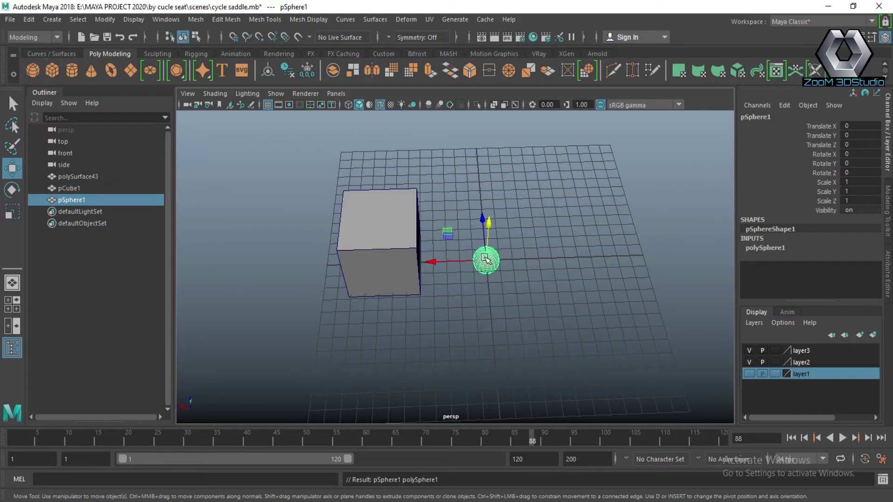
key(r)
mouse_move(484, 259)
mouse_down()
mouse_move(518, 251)
mouse_move(479, 219)
mouse_move(475, 191)
mouse_up()
key(w)
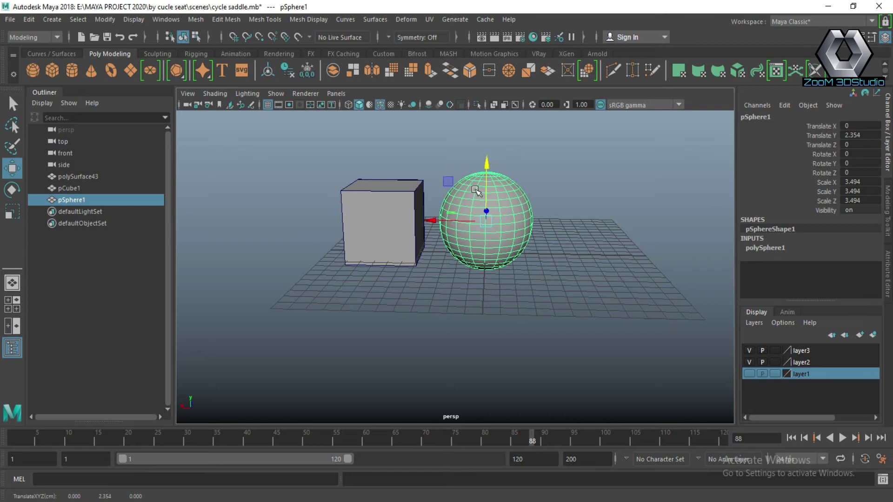
drag(454, 220, 546, 221)
alt+drag(495, 279, 557, 291)
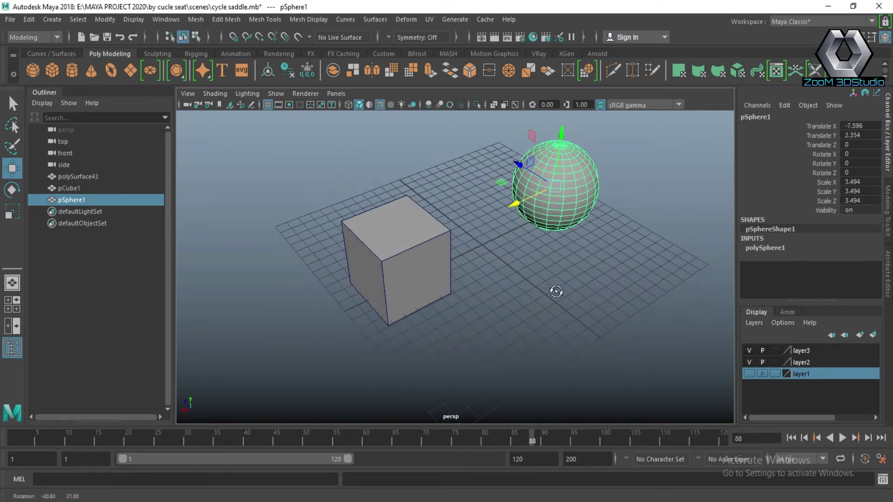
- Add a polygon cone and lower it onto the front of the grid
click(92, 70)
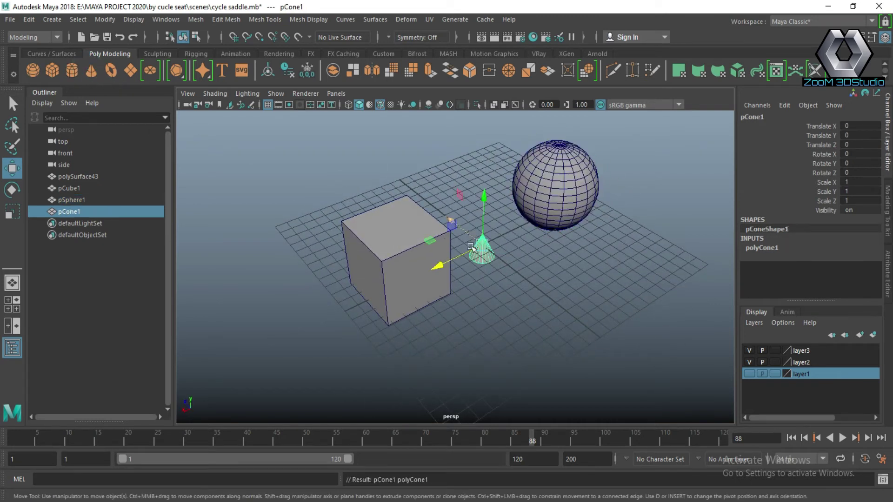
drag(455, 225, 368, 156)
alt+drag(460, 219, 395, 217)
mouse_move(422, 160)
mouse_down()
mouse_move(421, 266)
mouse_move(534, 282)
mouse_move(542, 298)
mouse_move(545, 246)
mouse_move(552, 254)
mouse_move(476, 299)
mouse_move(438, 256)
mouse_move(419, 195)
mouse_up()
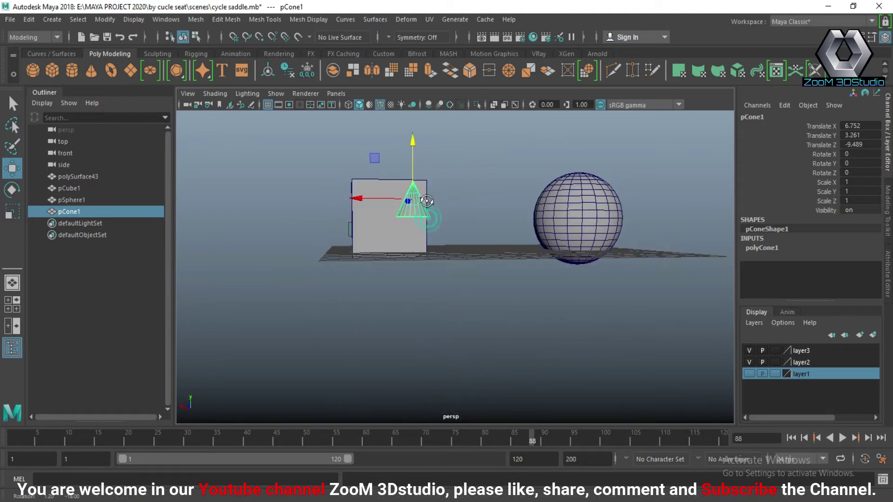
mouse_move(414, 143)
mouse_down()
mouse_move(414, 172)
mouse_move(468, 265)
mouse_move(461, 252)
mouse_up()
- Duplicate the cone into a row of four along X, then select the cube and cones
key(ctrl+d)
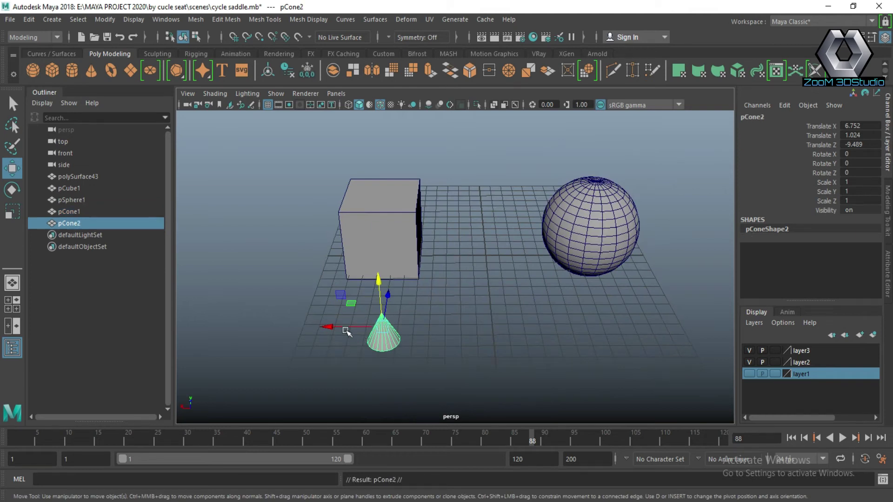
drag(346, 327, 422, 327)
click(28, 19)
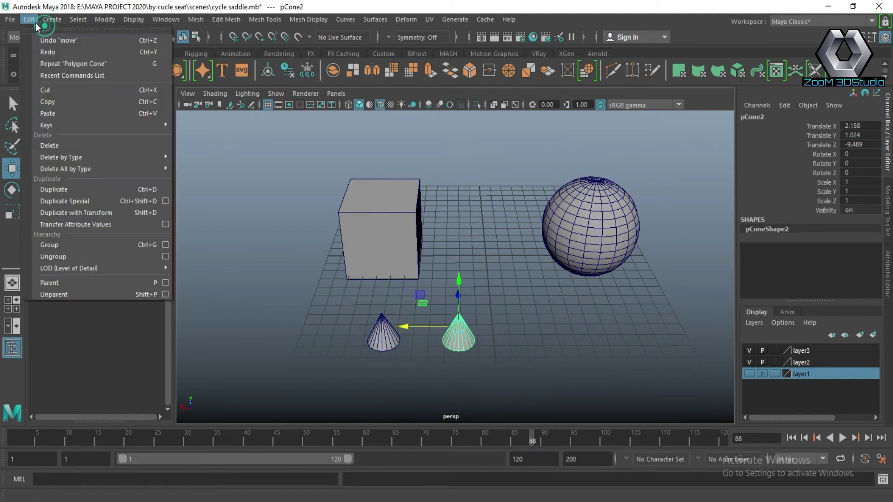
click(53, 52)
click(29, 20)
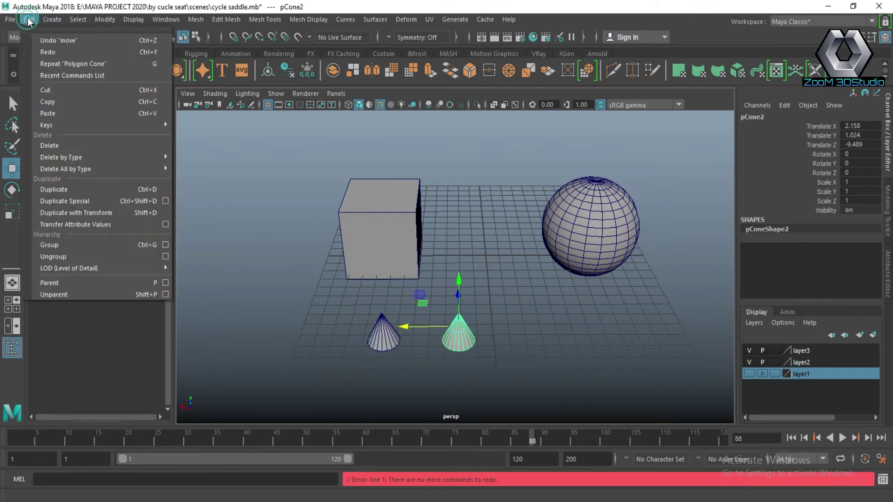
click(56, 193)
mouse_move(407, 328)
mouse_down()
mouse_move(577, 333)
mouse_move(529, 259)
mouse_up()
key(ctrl+d)
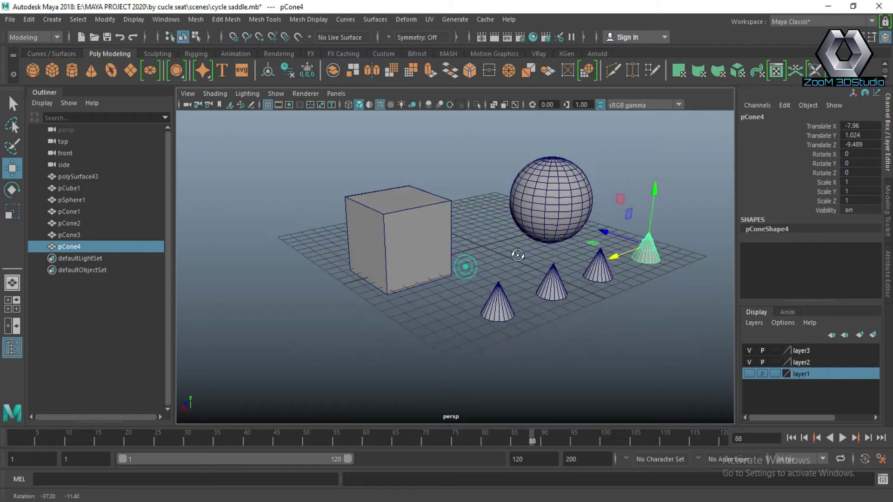
middle_drag(528, 259, 592, 255)
mouse_move(592, 255)
alt+mouse_down()
mouse_move(440, 294)
mouse_move(422, 211)
alt+mouse_up()
click(421, 211)
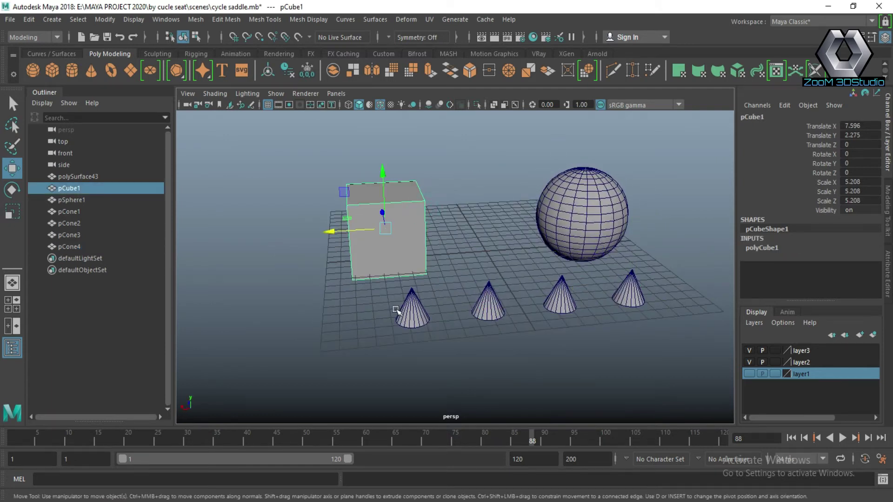
drag(392, 296, 675, 355)
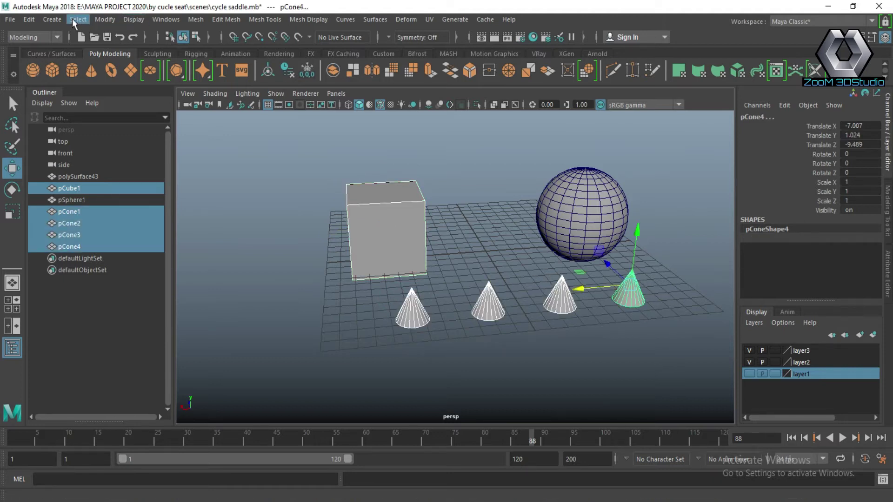
- Run Replace Objects, turning the cube into a large cone copy, and inspect it
click(104, 19)
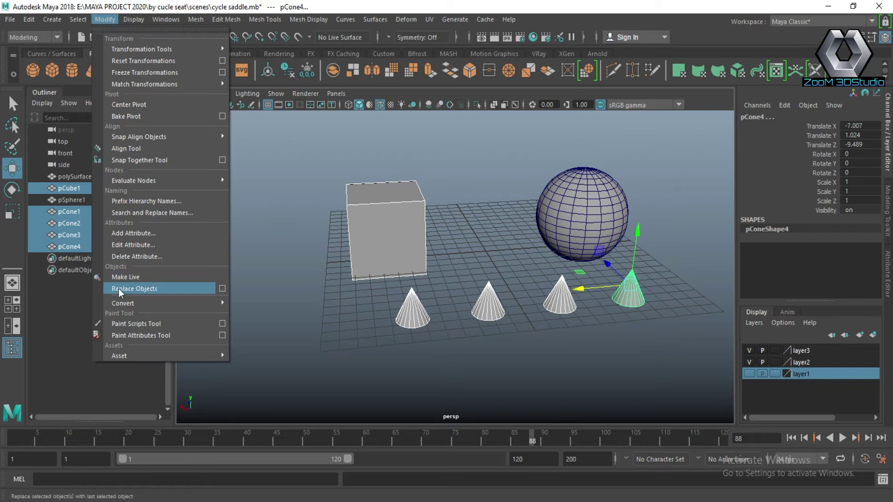
click(235, 289)
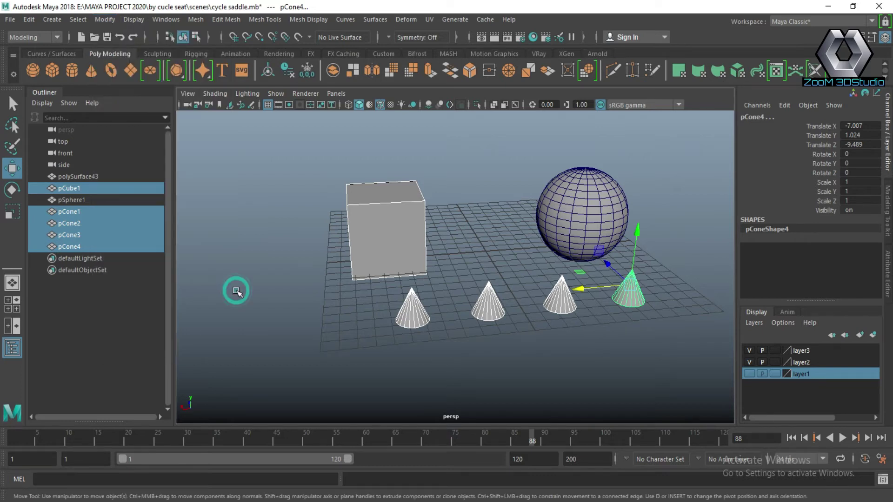
click(105, 20)
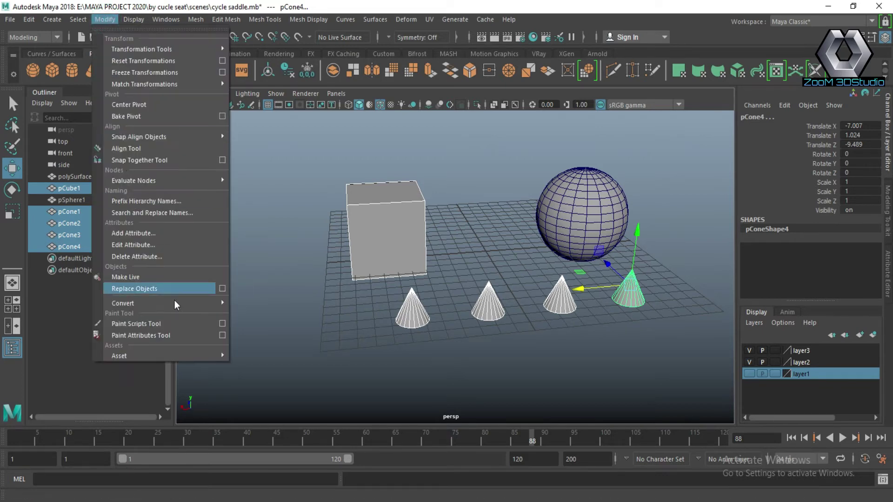
click(222, 288)
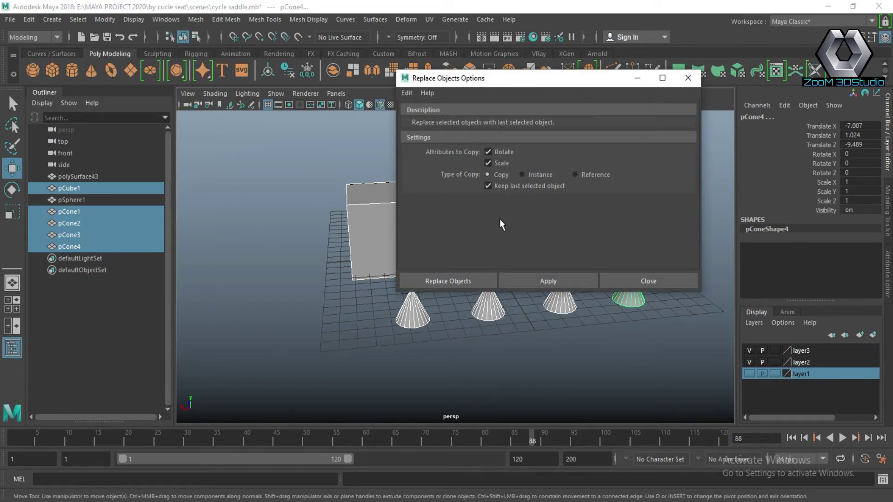
click(457, 281)
click(389, 199)
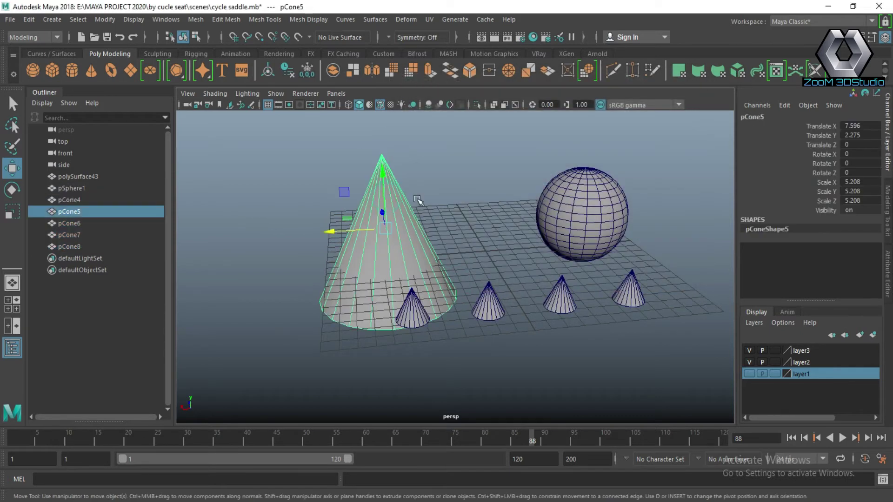
alt+drag(383, 282, 413, 230)
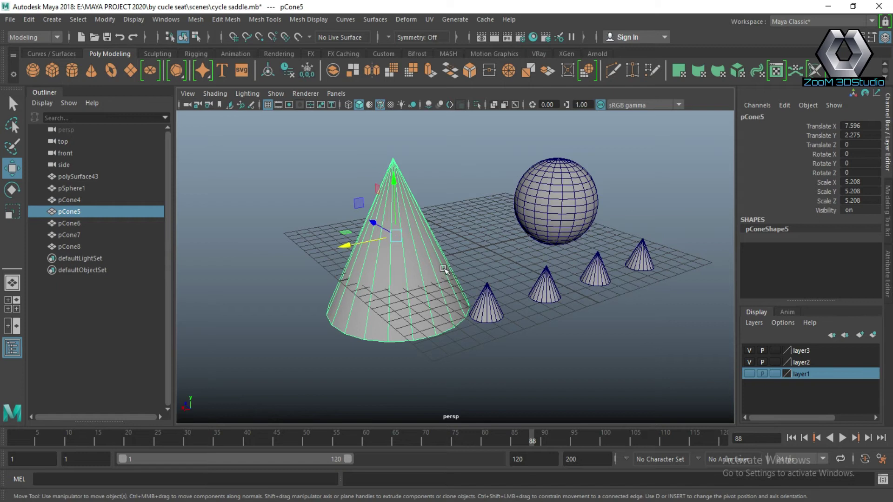
- Undo the replacement and box-select the four small cones
key(ctrl+z)
key(ctrl+z)
mouse_move(462, 279)
alt+mouse_down()
mouse_move(431, 280)
mouse_move(468, 324)
alt+mouse_up()
mouse_move(635, 291)
alt+mouse_down()
mouse_move(488, 325)
mouse_move(358, 319)
mouse_move(600, 412)
alt+mouse_up()
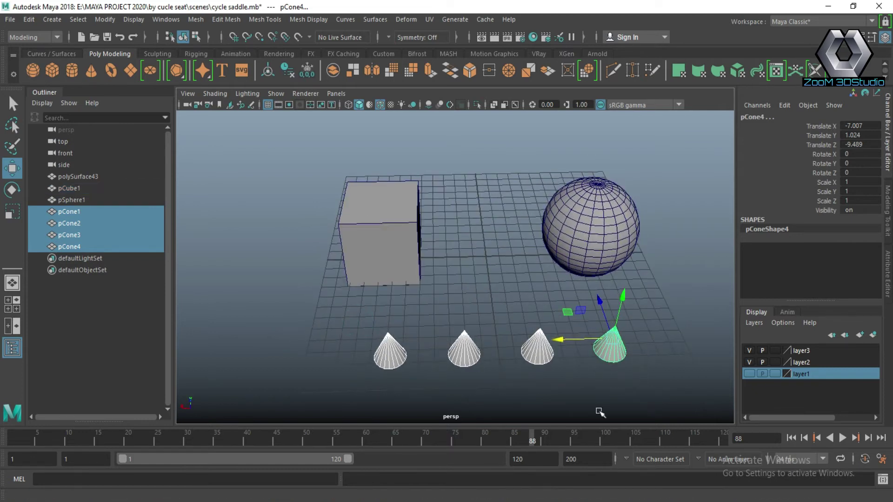
- Replace the four small cones with copies of the cube using Replace Objects
shift+click(399, 247)
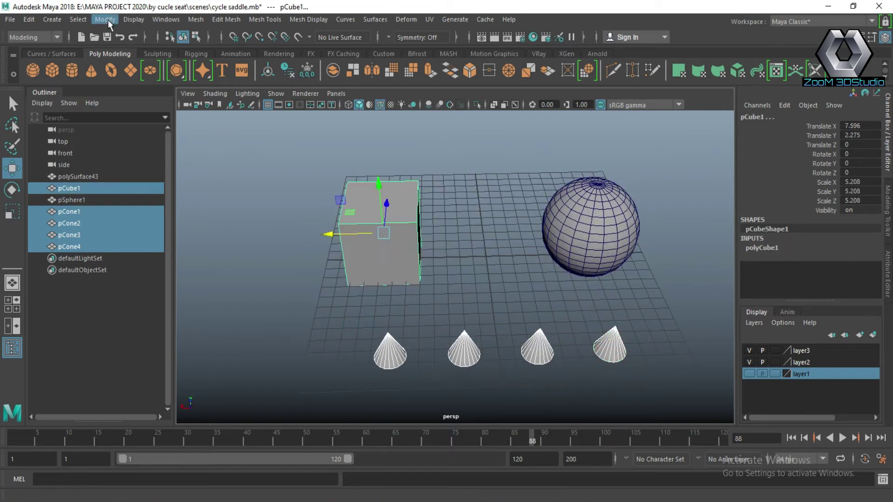
click(108, 23)
click(134, 291)
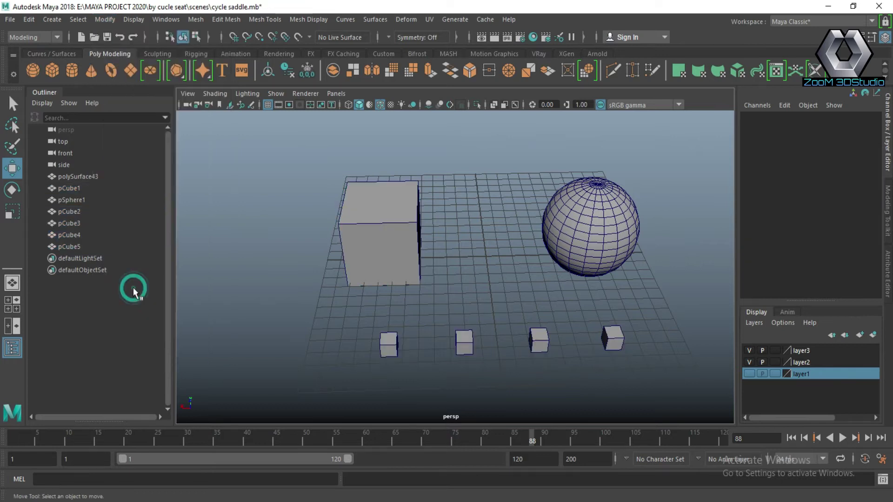
- Replace the four small cubes with copies of the large sphere
click(396, 345)
click(464, 343)
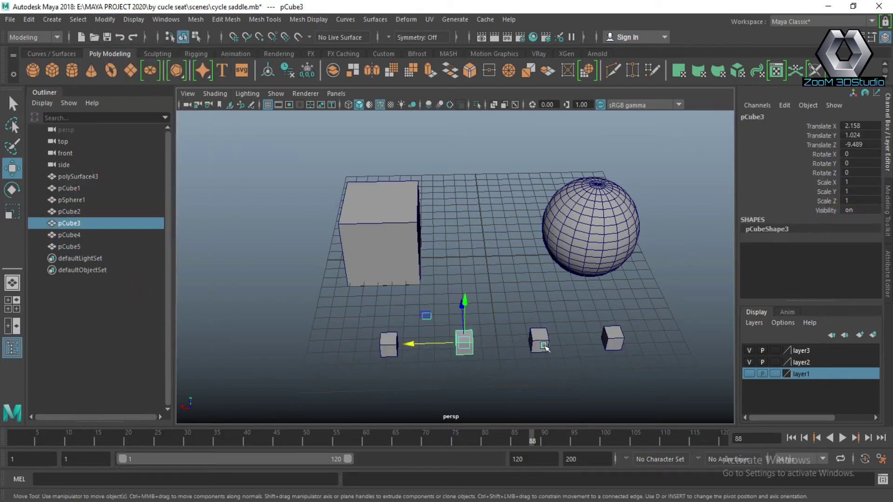
click(539, 342)
click(613, 338)
alt+drag(488, 294, 443, 322)
drag(321, 317, 598, 393)
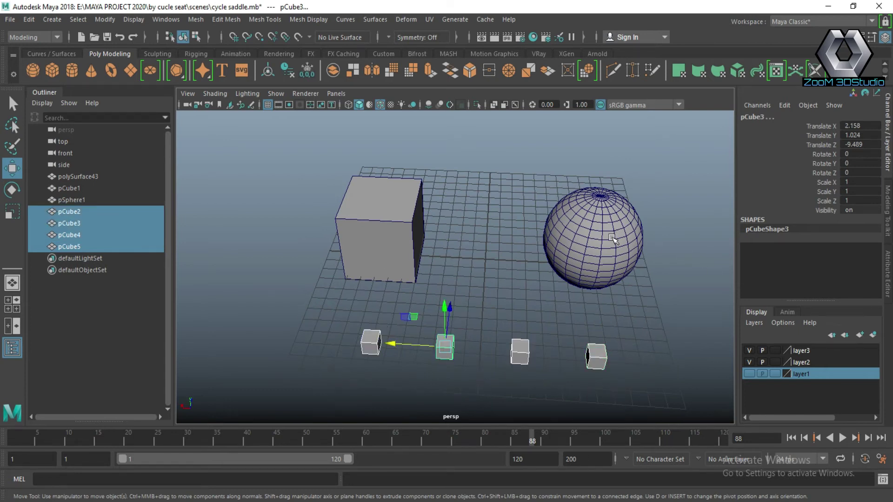
shift+click(613, 238)
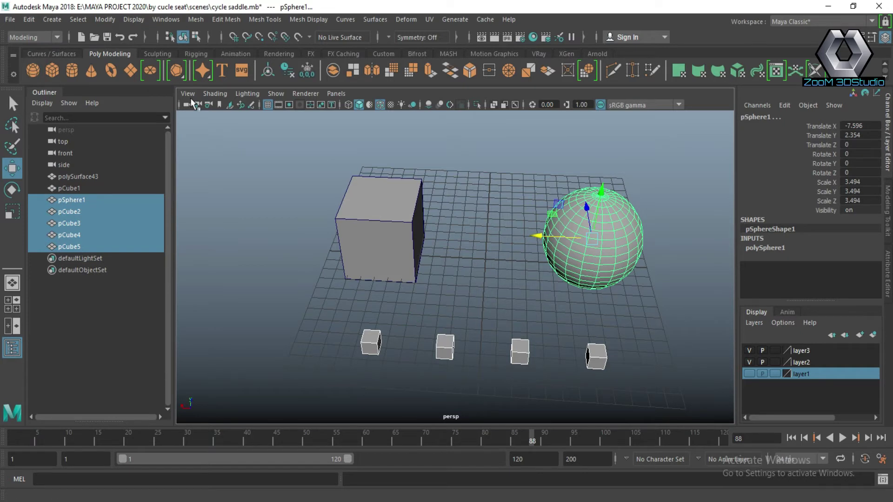
click(104, 19)
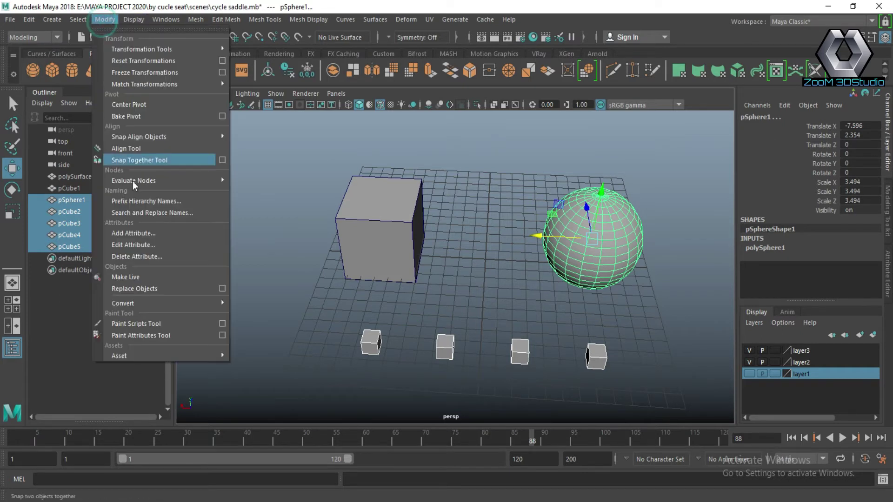
click(150, 289)
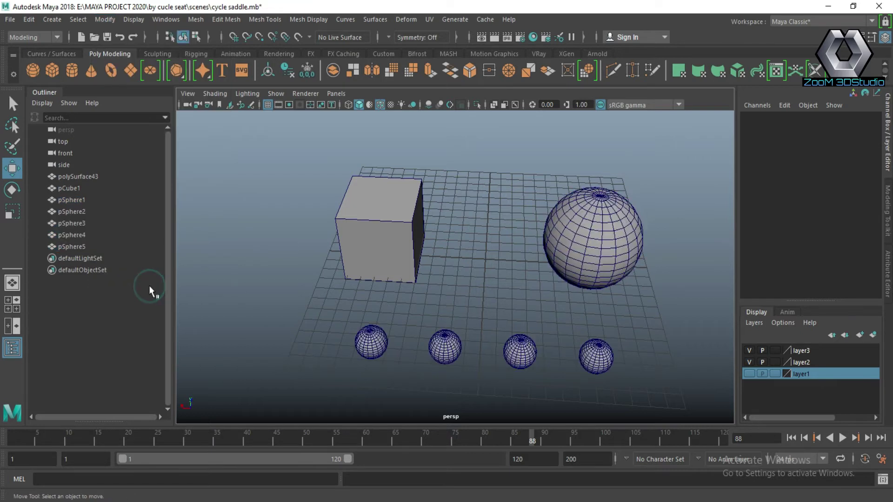
click(377, 344)
click(444, 354)
- Box-select the four small spheres
click(516, 356)
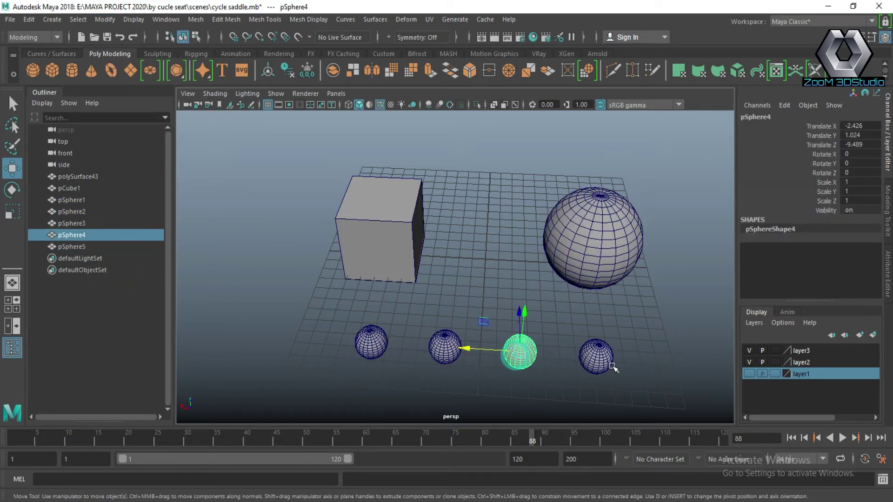
click(605, 358)
alt+drag(523, 320, 528, 309)
mouse_move(682, 371)
alt+mouse_down()
mouse_move(534, 269)
mouse_move(553, 268)
alt+mouse_up()
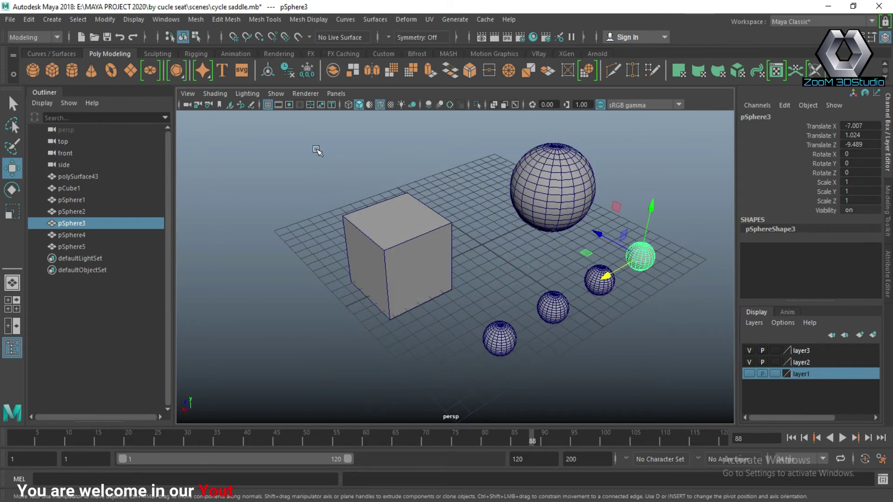
mouse_move(324, 144)
mouse_down()
mouse_move(680, 396)
mouse_move(346, 261)
mouse_up()
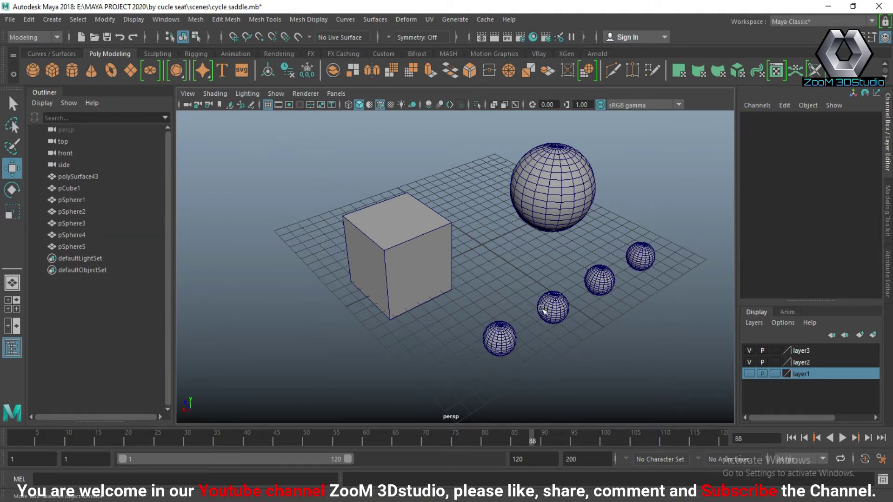
mouse_move(534, 303)
alt+mouse_down()
mouse_move(396, 349)
mouse_move(649, 356)
alt+mouse_up()
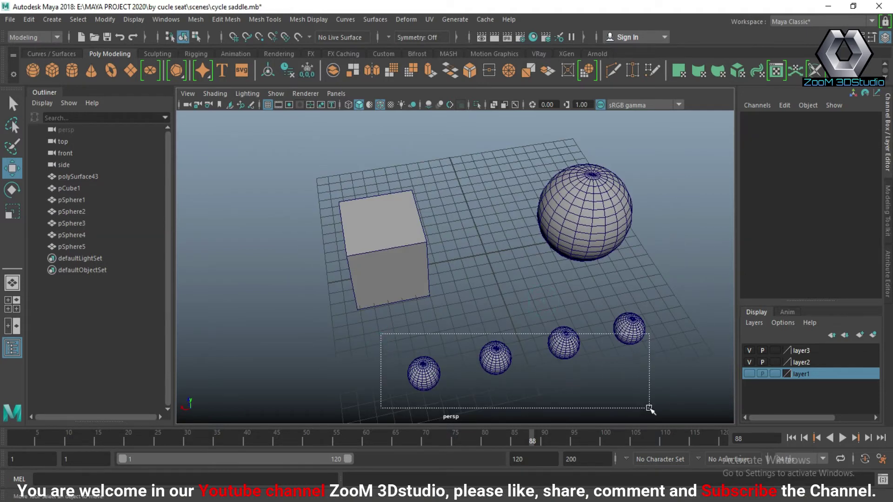
alt+drag(582, 309, 793, 417)
- Turn on layer1 visibility, select the saddle polySurface43, then the cube
click(750, 374)
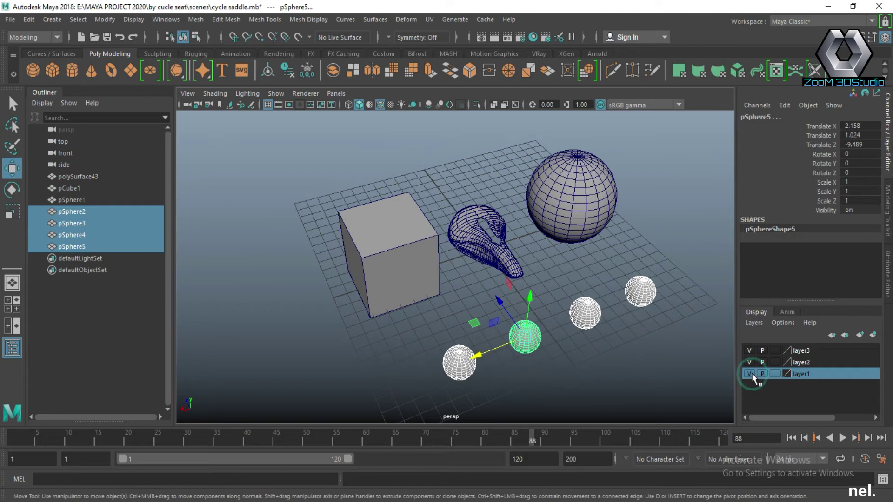
click(488, 237)
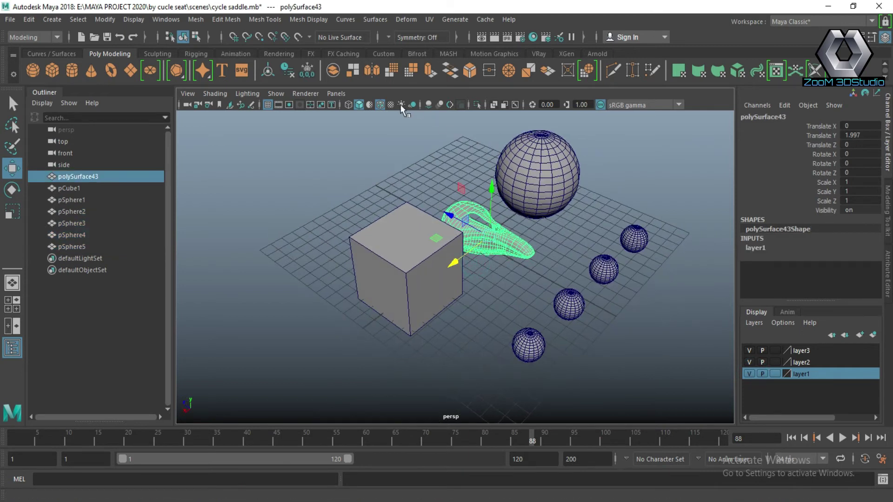
mouse_move(465, 289)
alt+mouse_down()
mouse_move(488, 295)
mouse_move(496, 248)
mouse_move(535, 194)
mouse_move(567, 180)
mouse_move(576, 194)
alt+mouse_up()
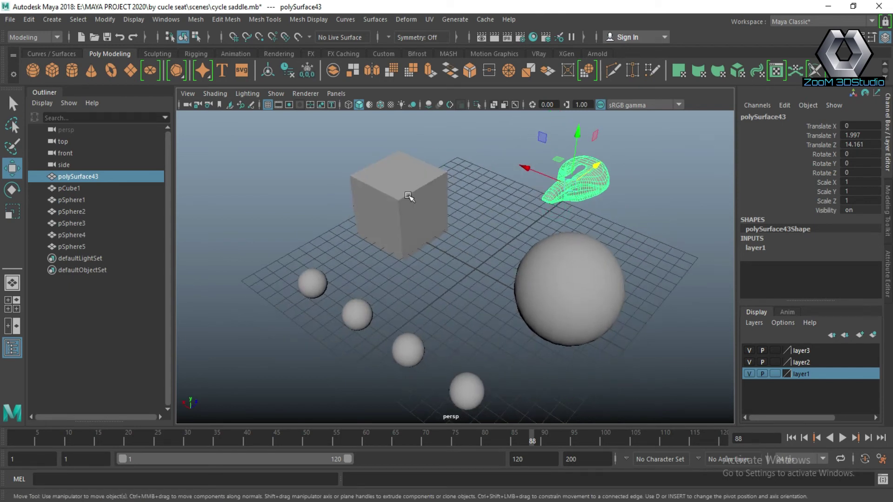
click(408, 197)
- Replace the cube with a copy of the saddle via Replace Objects
shift+click(577, 184)
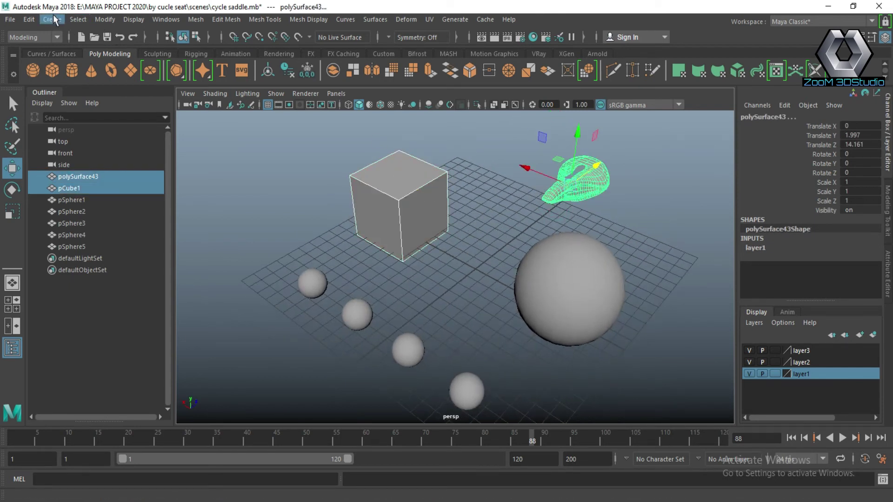
click(105, 19)
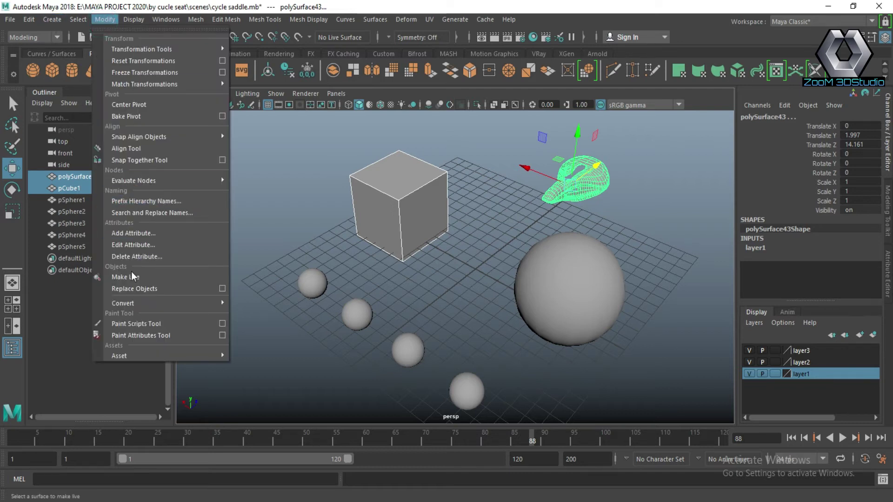
click(139, 290)
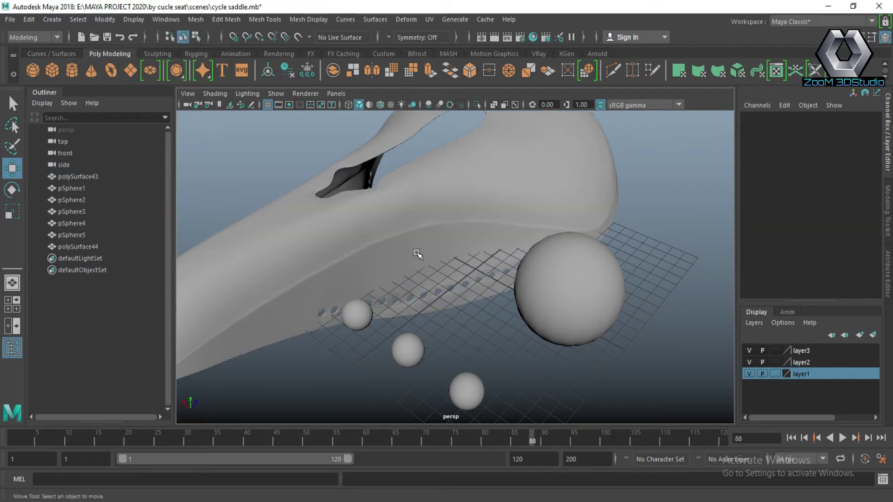
- Move the large saddle copy polySurface44 aside and select the original saddle
scroll(417, 254, down, 4)
alt+drag(390, 247, 434, 249)
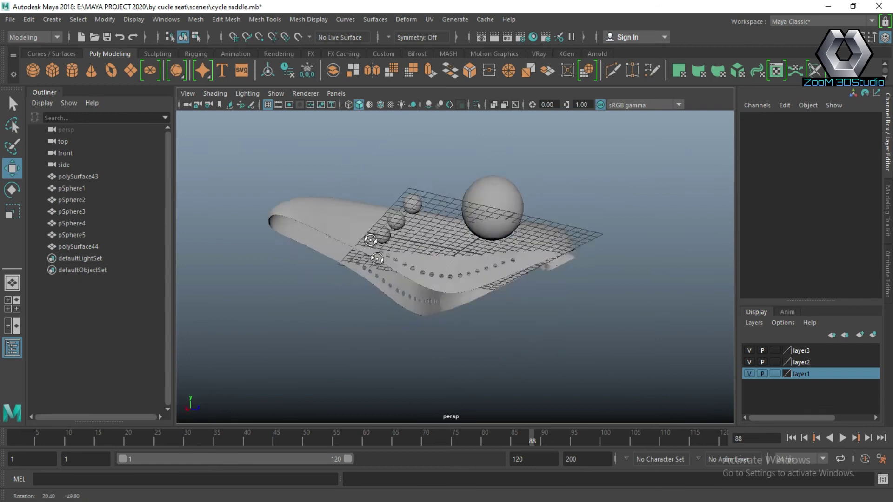
click(457, 261)
mouse_move(353, 235)
mouse_down()
mouse_move(207, 173)
mouse_move(385, 204)
mouse_move(415, 249)
mouse_up()
click(514, 218)
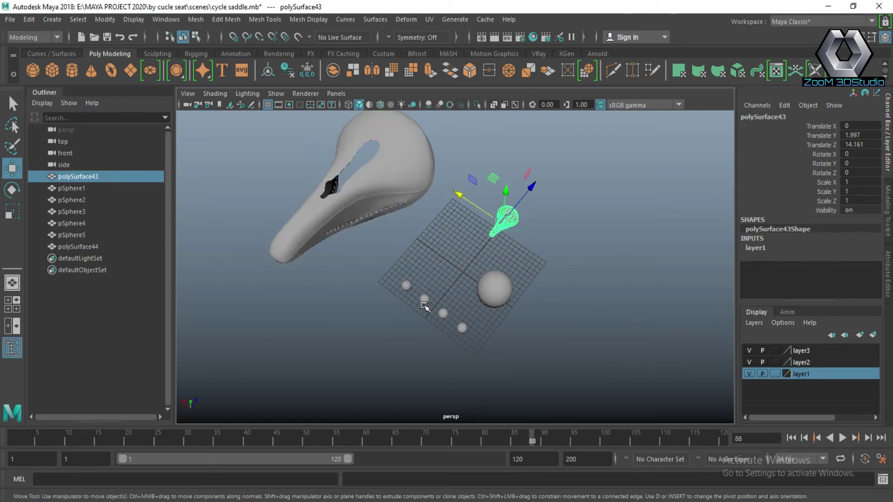
alt+drag(438, 325, 395, 254)
- Replace the four small spheres with saddle copies polySurface45–polySurface48, then deselect
shift+drag(383, 215, 418, 372)
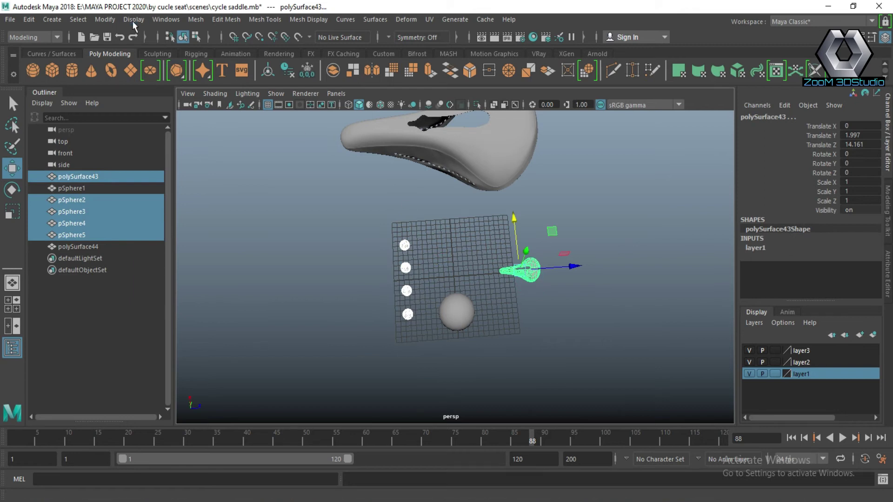
click(104, 19)
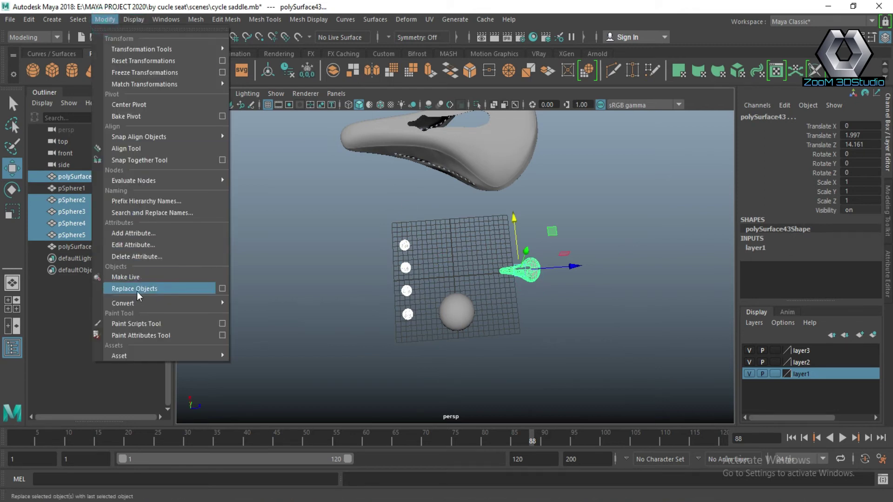
click(140, 289)
click(520, 292)
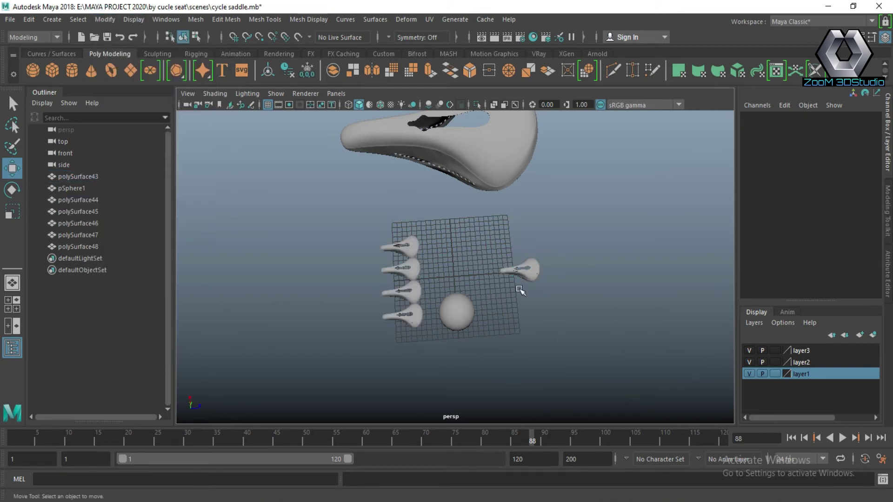
mouse_move(455, 289)
alt+mouse_down()
mouse_move(565, 221)
mouse_move(359, 247)
mouse_move(394, 306)
mouse_move(502, 283)
mouse_move(513, 325)
mouse_move(474, 273)
mouse_move(423, 265)
alt+mouse_up()
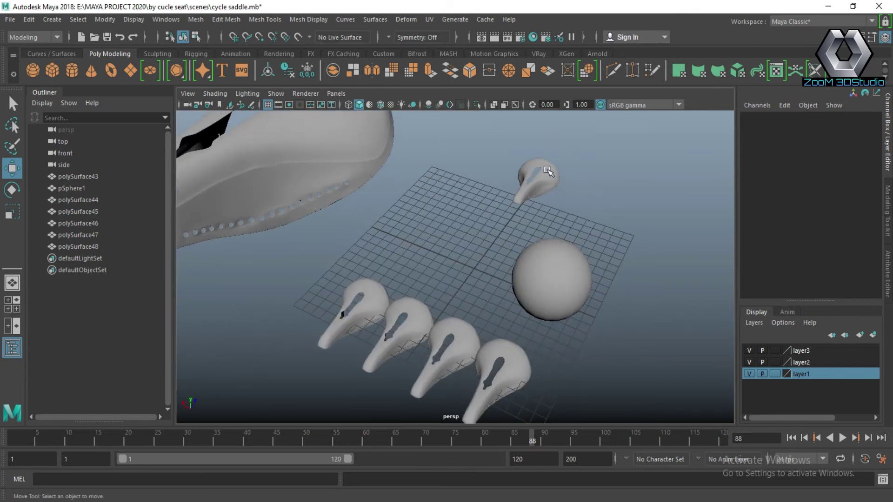
- Try replacing with the saddle selected first, then undo the wrong swap
click(546, 173)
shift+click(552, 282)
click(106, 20)
click(142, 290)
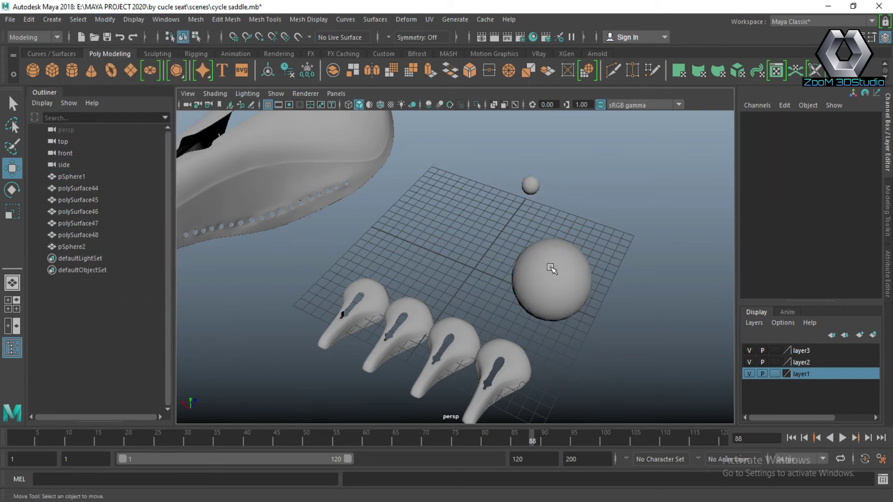
key(ctrl+z)
- Replace the large sphere with saddle copy polySurface49 and move it to X -19.566
click(571, 290)
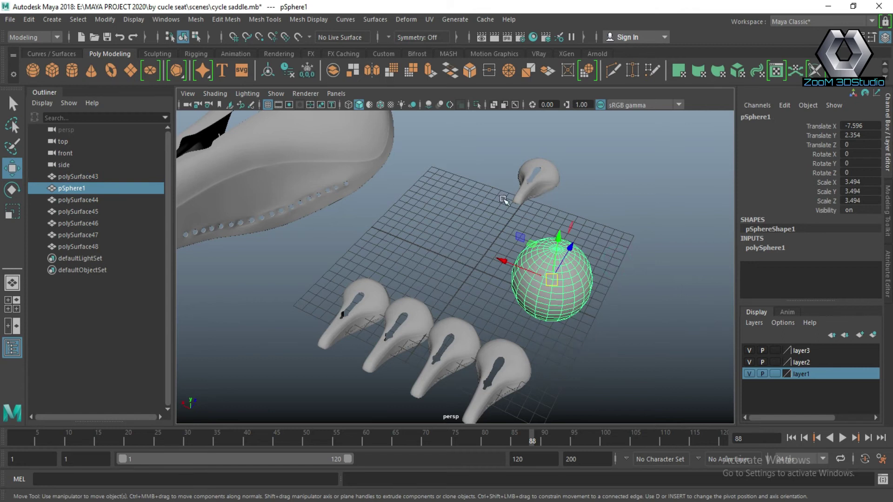
shift+click(541, 180)
click(105, 19)
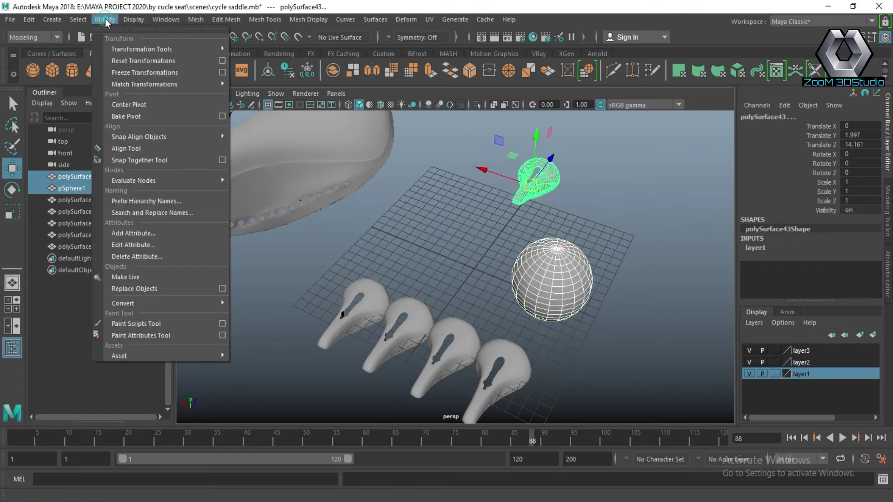
click(139, 289)
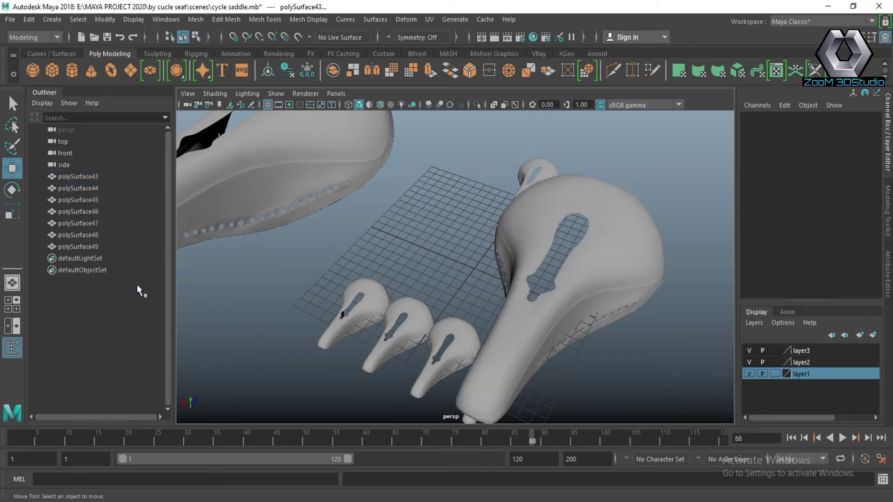
scroll(563, 288, down, 3)
click(564, 292)
mouse_move(484, 266)
mouse_down()
mouse_move(560, 251)
mouse_move(588, 293)
mouse_move(339, 219)
mouse_move(561, 255)
mouse_move(530, 261)
mouse_move(444, 315)
mouse_up()
scroll(560, 250, down, 3)
alt+drag(457, 280, 427, 227)
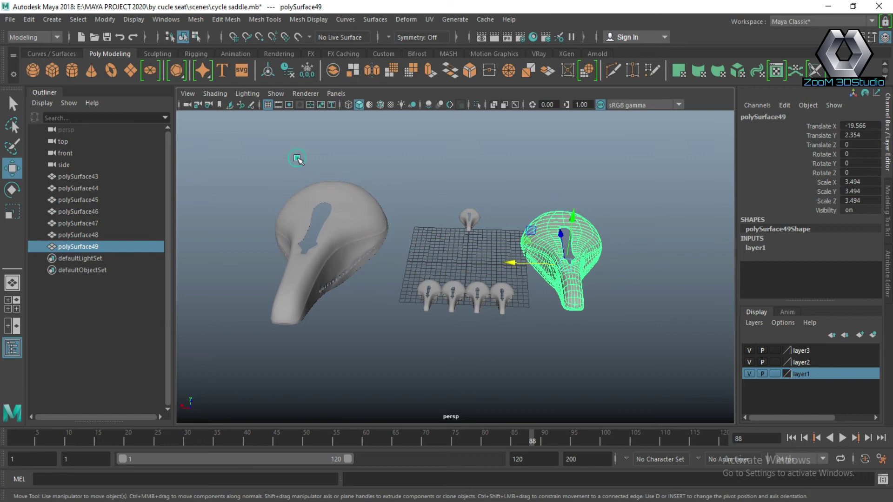
click(629, 330)
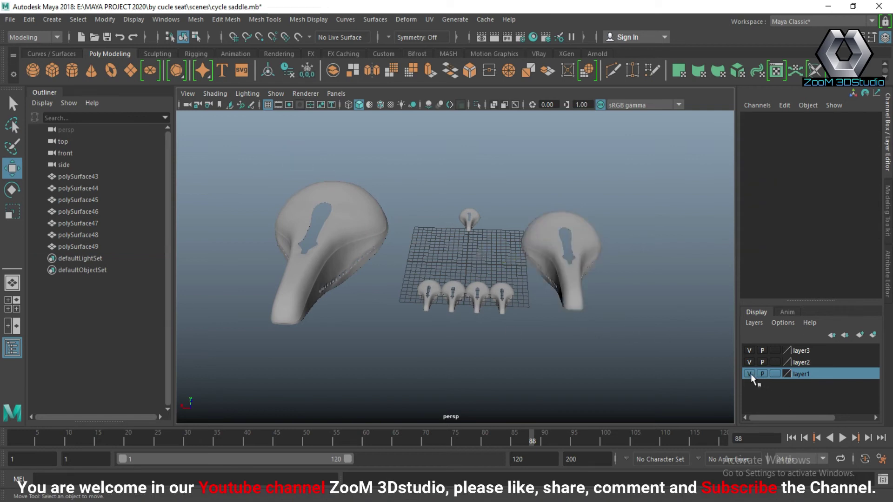
- Create a new cube and replace the four small saddles with cube copies pCube2–pCube5
click(52, 71)
drag(417, 292, 534, 359)
shift+click(465, 305)
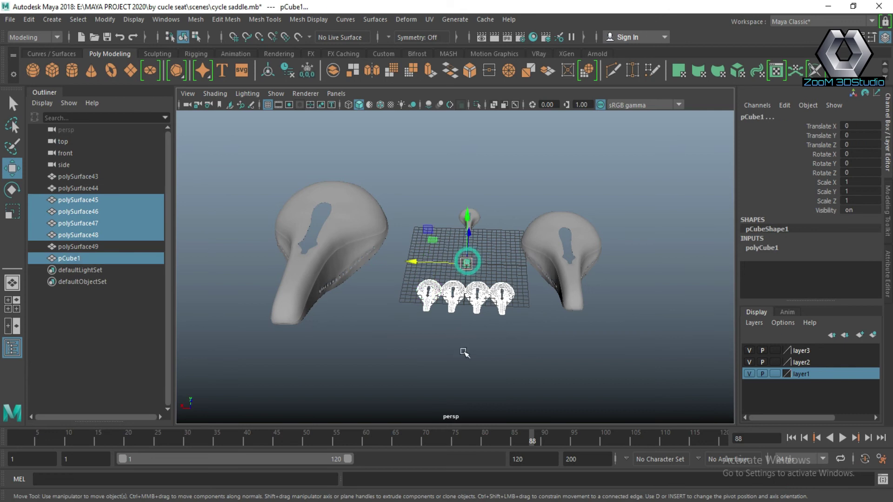
click(106, 21)
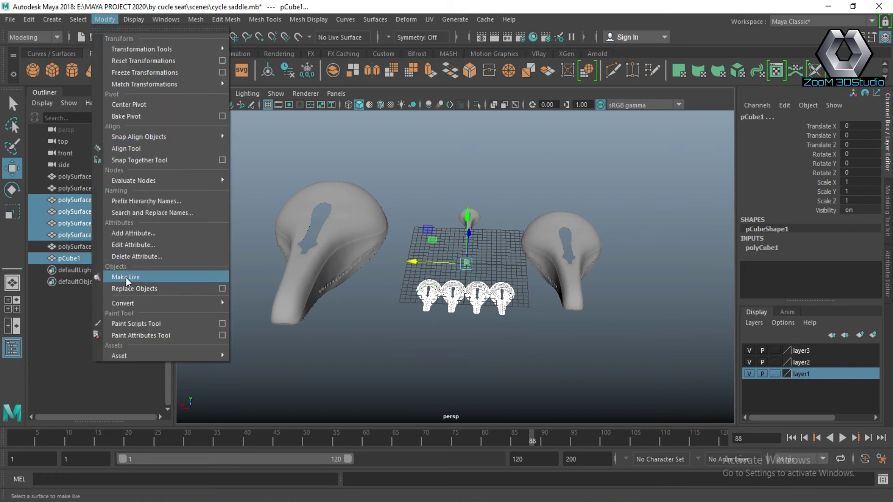
click(146, 288)
scroll(465, 319, up, 3)
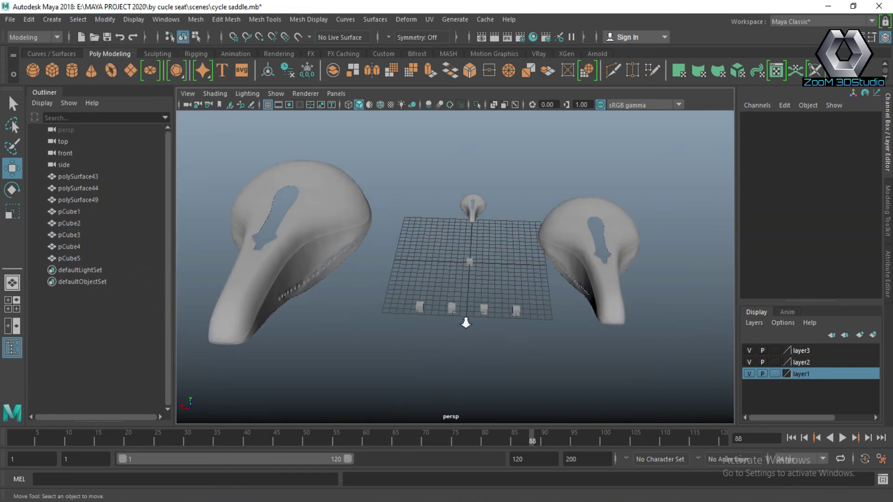
alt+drag(465, 319, 482, 348)
scroll(482, 348, up, 3)
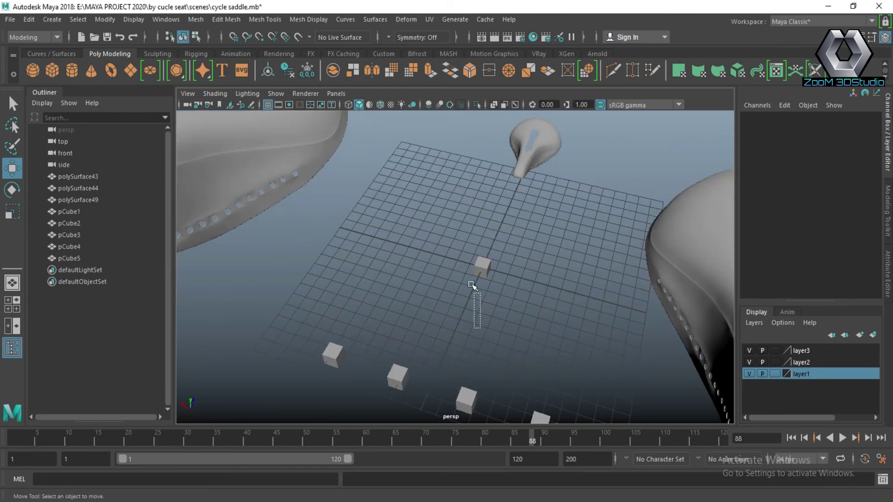
- Replace the four small cubes with right-hand saddle copies polySurface50 through polySurface53
mouse_move(509, 324)
alt+mouse_down()
mouse_move(489, 239)
mouse_move(448, 249)
mouse_move(537, 259)
alt+mouse_up()
scroll(527, 271, down, 3)
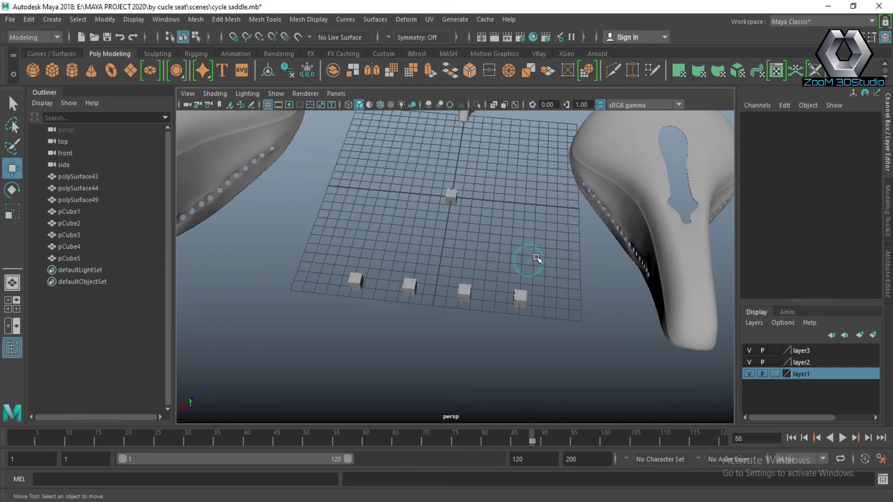
mouse_move(454, 247)
alt+mouse_down()
mouse_move(472, 245)
mouse_move(466, 262)
alt+mouse_up()
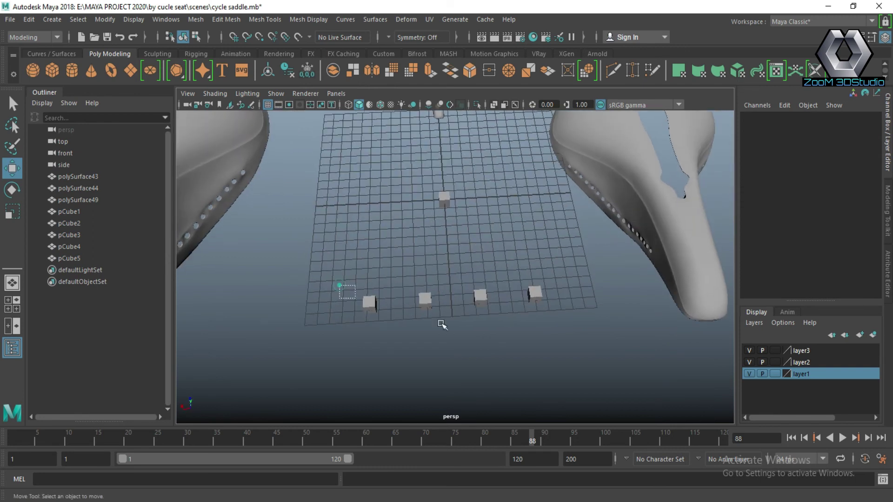
drag(442, 324, 553, 321)
shift+click(677, 269)
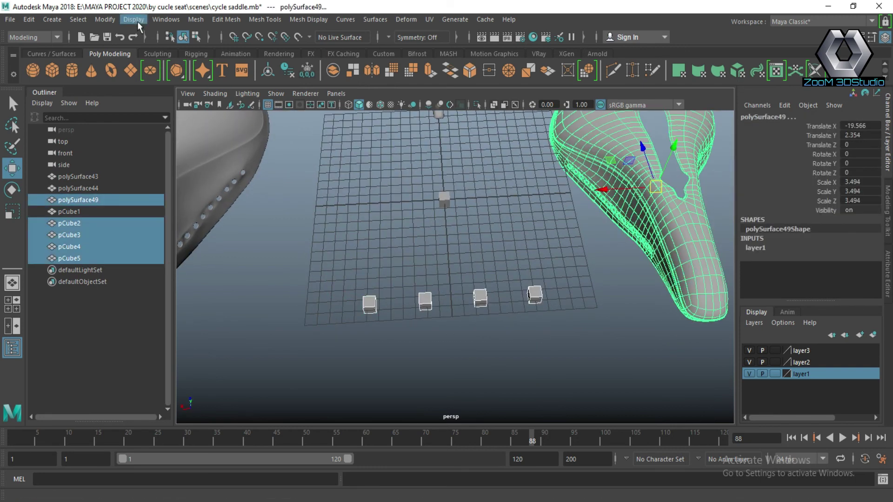
click(136, 20)
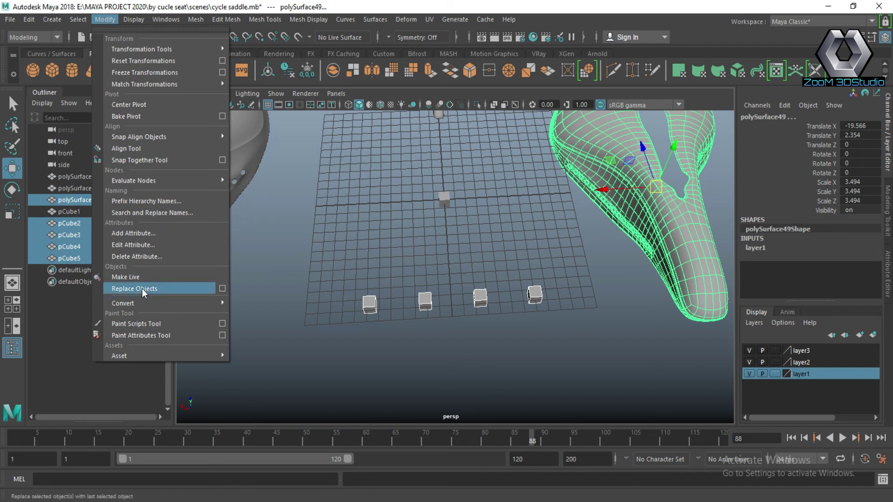
click(143, 289)
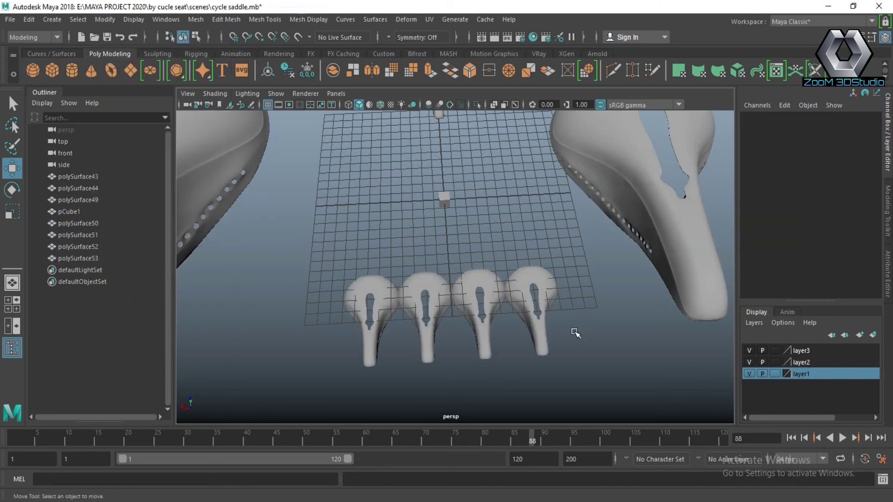
mouse_move(598, 319)
alt+mouse_down()
mouse_move(554, 303)
mouse_move(616, 307)
mouse_move(552, 293)
mouse_move(578, 277)
mouse_move(583, 295)
mouse_move(504, 295)
mouse_move(529, 291)
mouse_move(567, 333)
mouse_move(533, 309)
alt+mouse_up()
- Turn on Wireframe on Shaded and hide the viewport grid to expose the saddles' mesh edges
scroll(587, 300, down, 3)
click(380, 105)
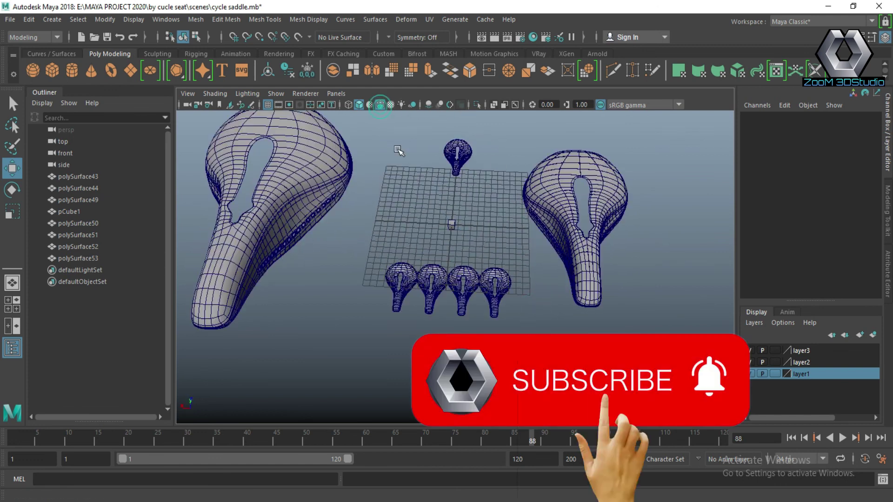
click(268, 104)
mouse_move(449, 252)
alt+mouse_down()
mouse_move(508, 282)
mouse_move(493, 291)
alt+mouse_up()
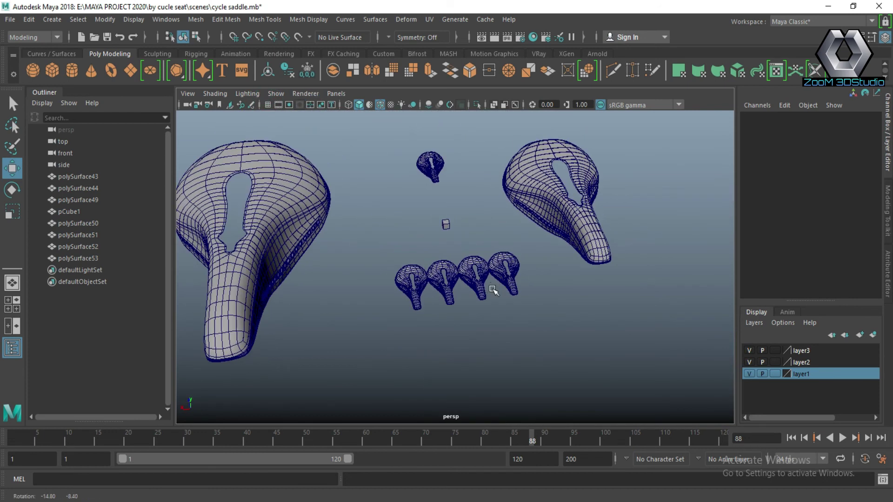